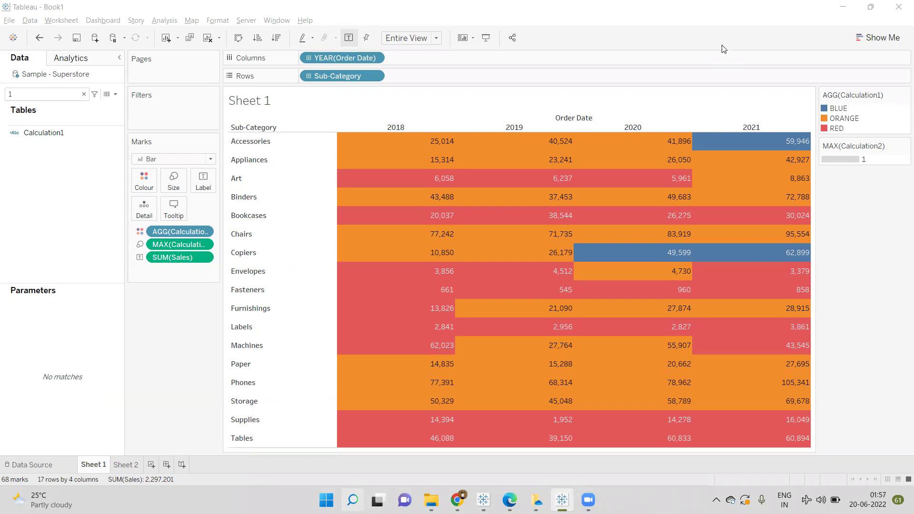
Inspect a cell's details in the finished colour-coded Sheet 1 sales table.
mouse_move(514, 304)
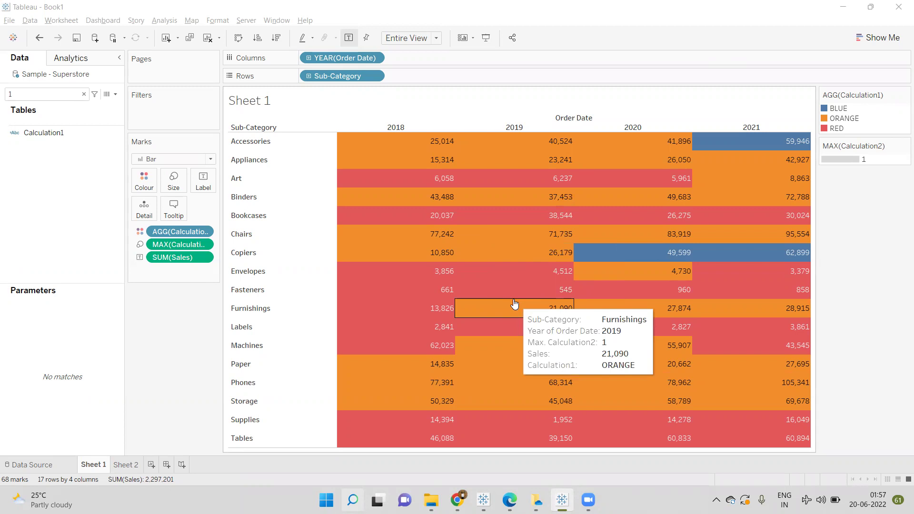
On Sheet 2, put Order Date years across the columns.
click(133, 462)
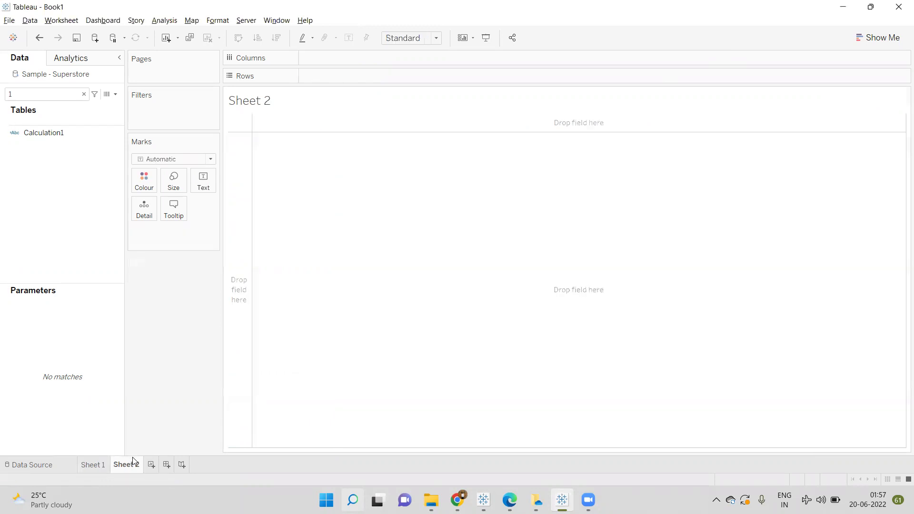
click(43, 93)
text(OR)
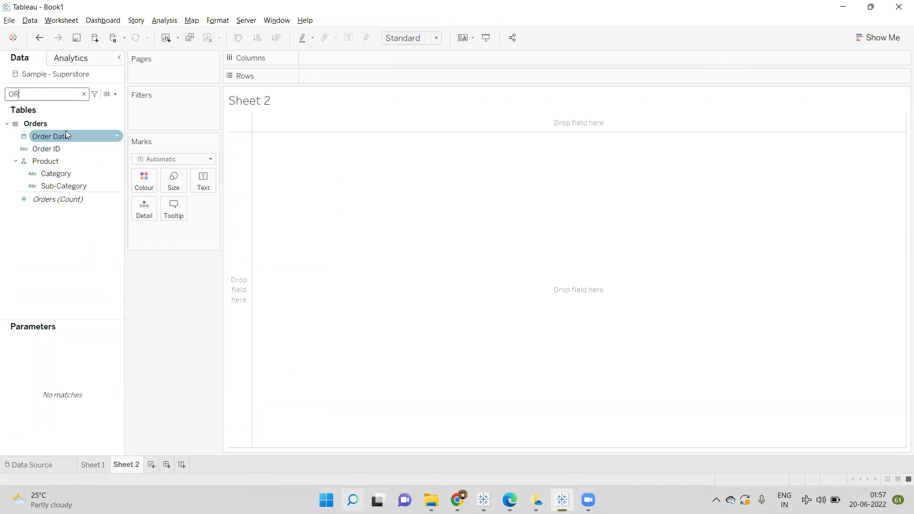
drag(65, 133, 320, 57)
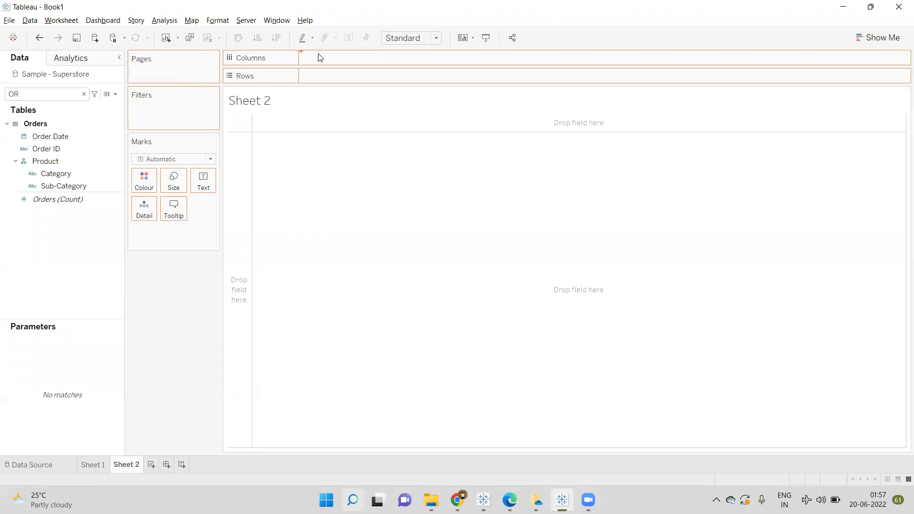
List Sub-Category down the table rows.
click(65, 93)
key(BackSpace)
key(BackSpace)
text(SUB)
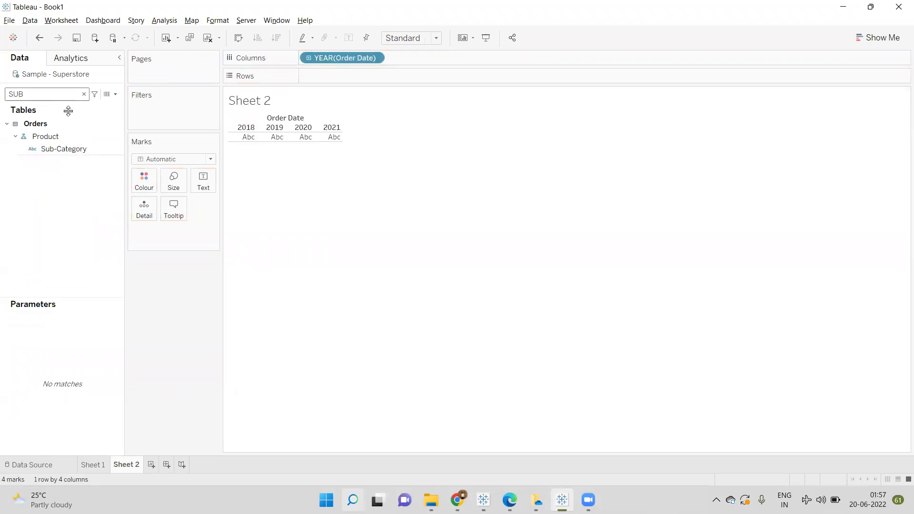
click(73, 152)
drag(74, 153, 335, 72)
drag(92, 149, 385, 77)
Show SUM(Profit) in the cells and fit the table to Entire View.
click(66, 94)
text(PR)
drag(74, 187, 205, 178)
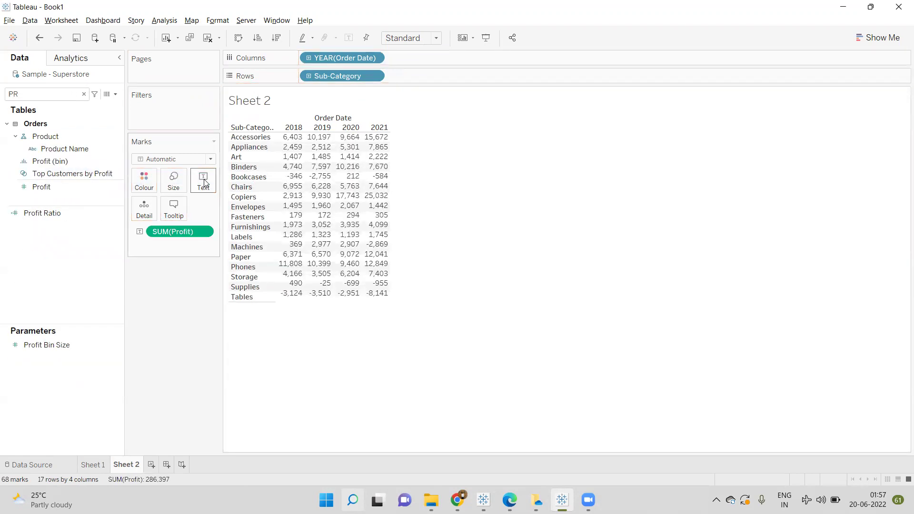
click(433, 38)
click(417, 81)
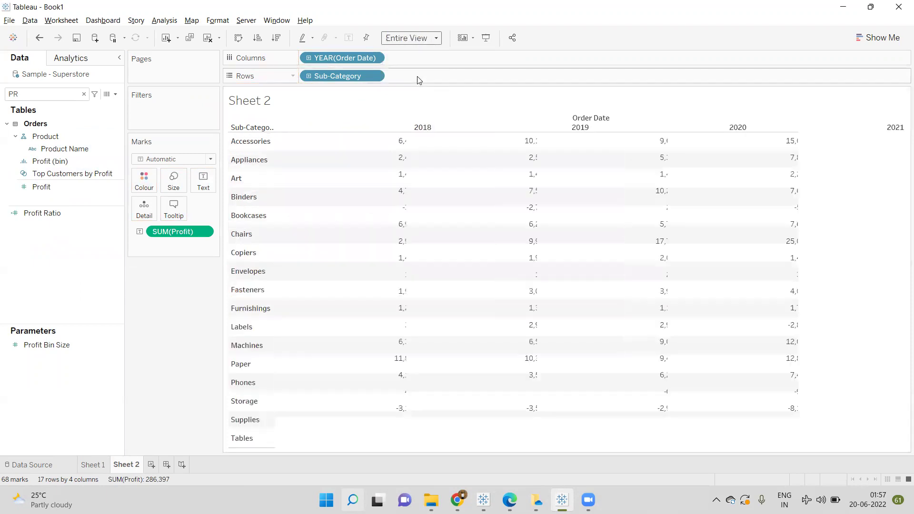
Create a new calculated field named 'Background Color'.
click(116, 94)
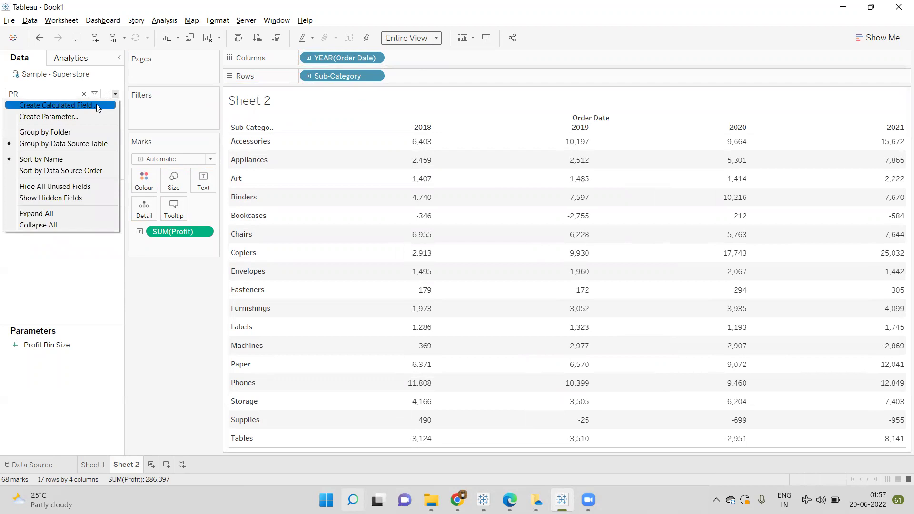
click(98, 108)
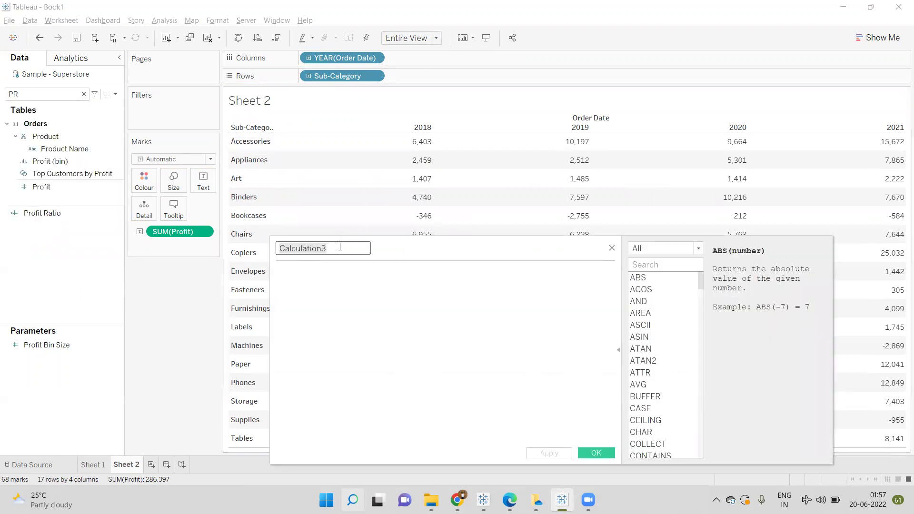
text(bACKGROU)
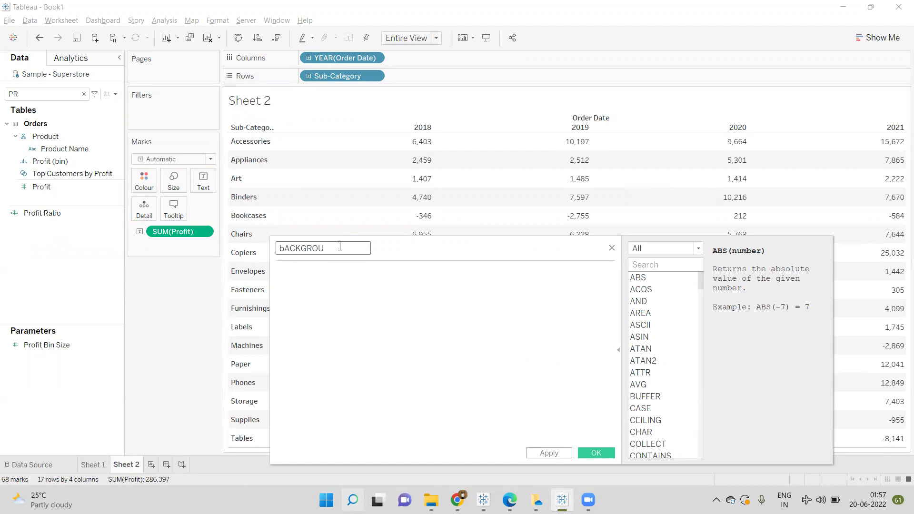
key(ctrl+a)
text(Background Color)
key(Tab)
Write the first condition: IF SUM([Profit])>15000 THEN 'Blue'.
text(if su)
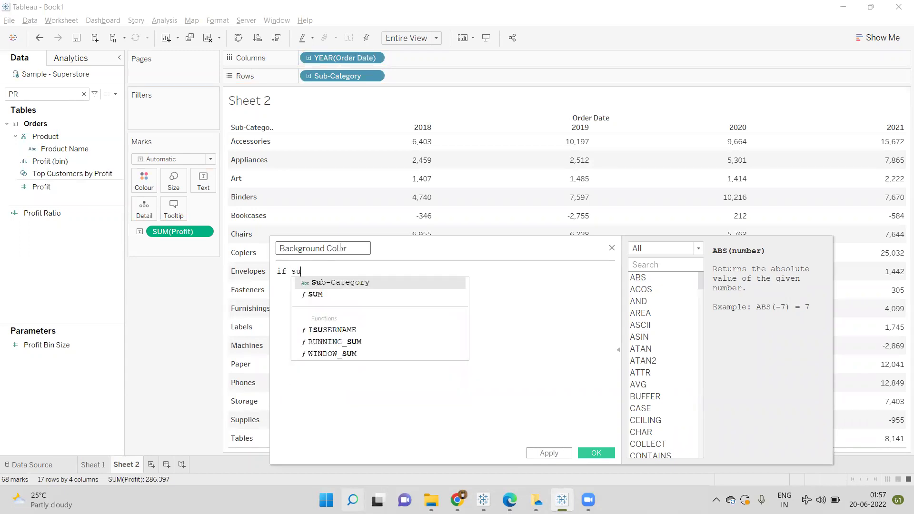
text(m)
key(Return)
text(pro)
key(Down)
key(Return)
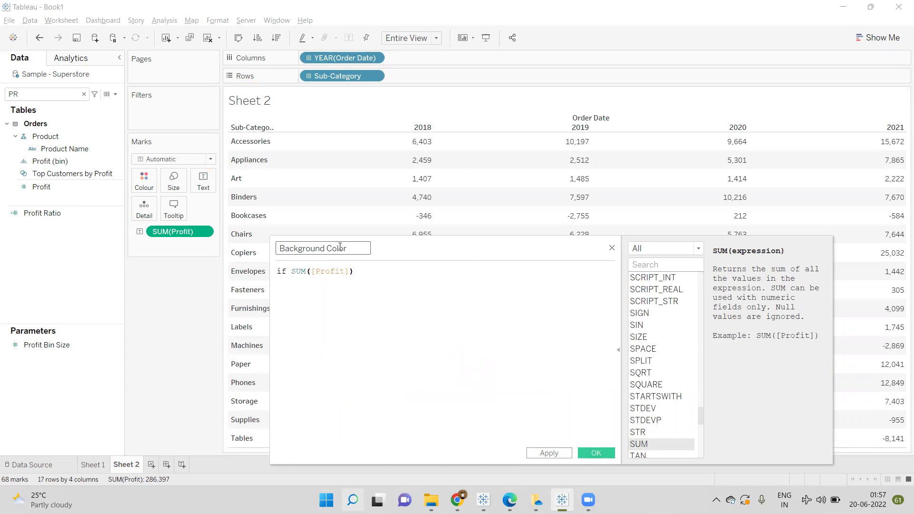
text(>1)
text(5000 )
text(then )
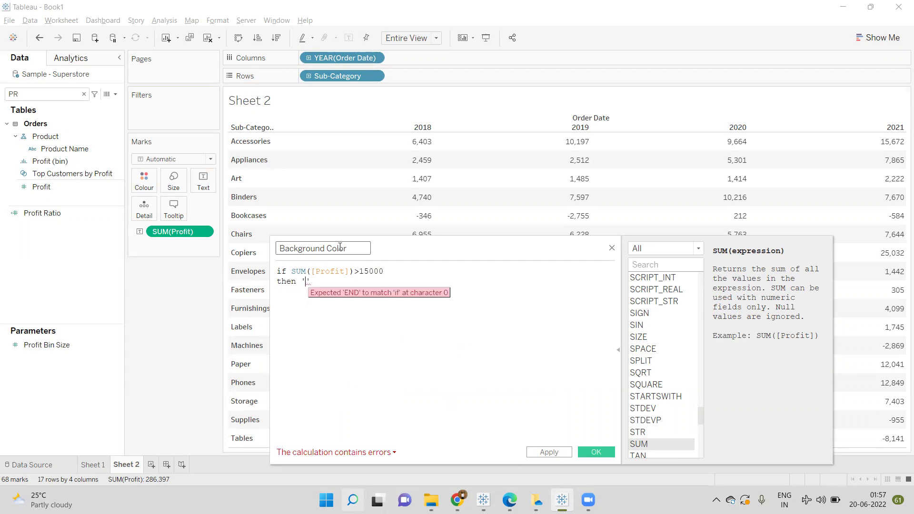
text('Blue)
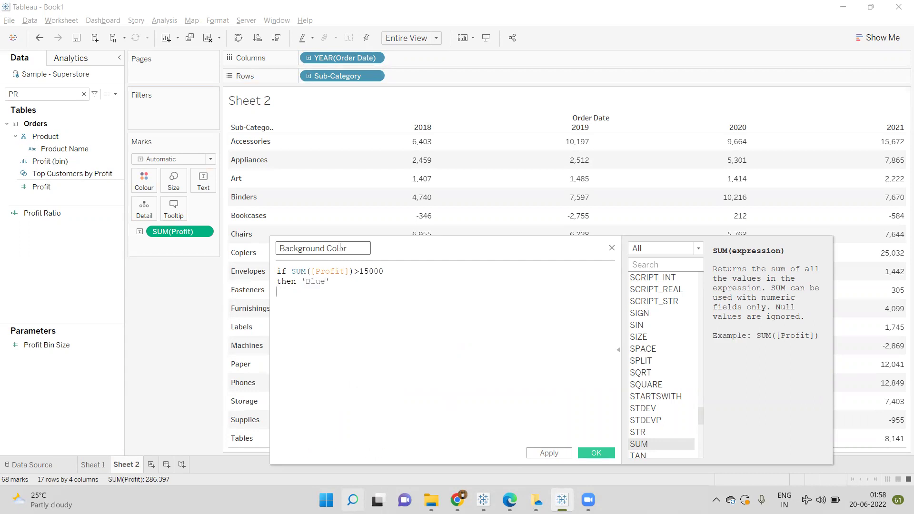
Start an ELSEIF branch testing SUM([Profit])>2000.
key(Return)
text(else)
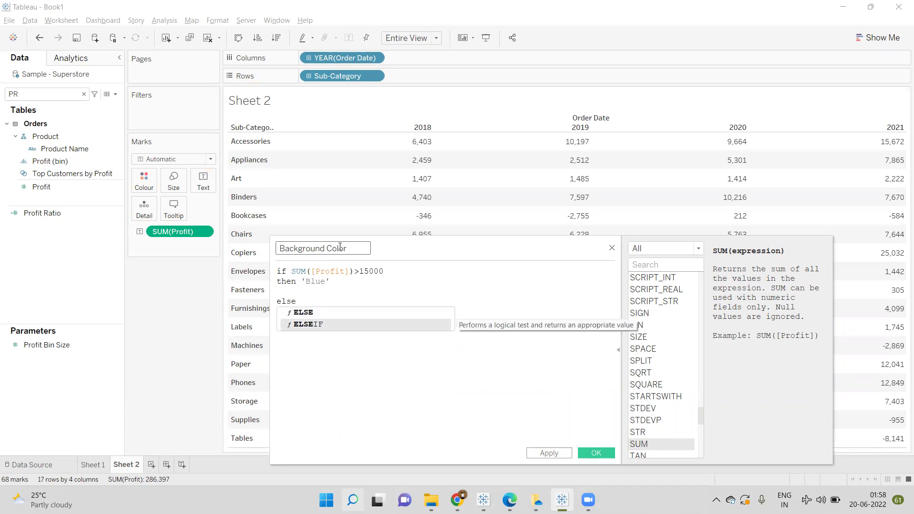
key(Return)
text(su)
key(Return)
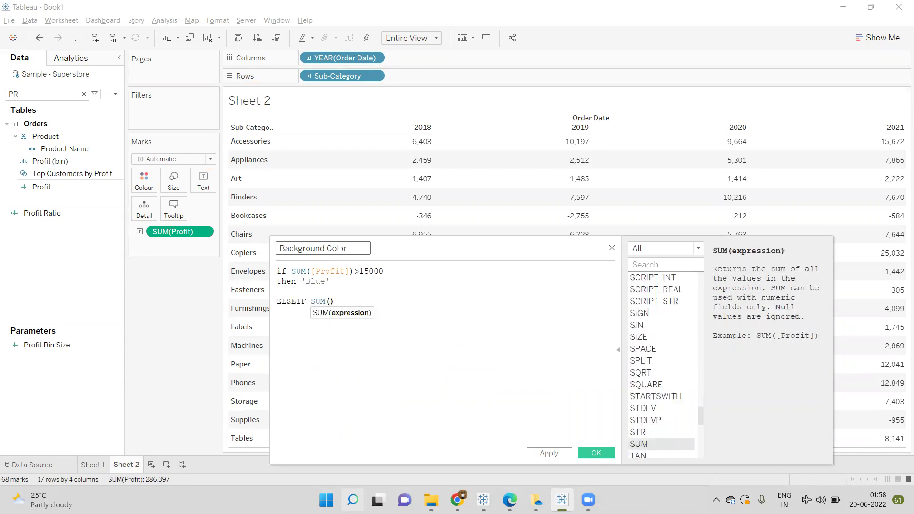
text([prof)
key(Return)
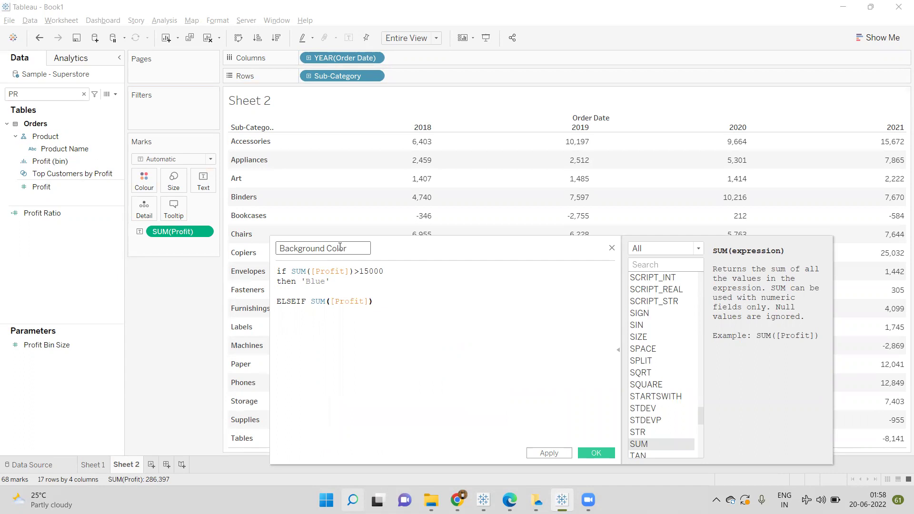
Add the upper bound AND SUM([Profit])<=15000 returning 'Orange'.
text(>2000 and sum)
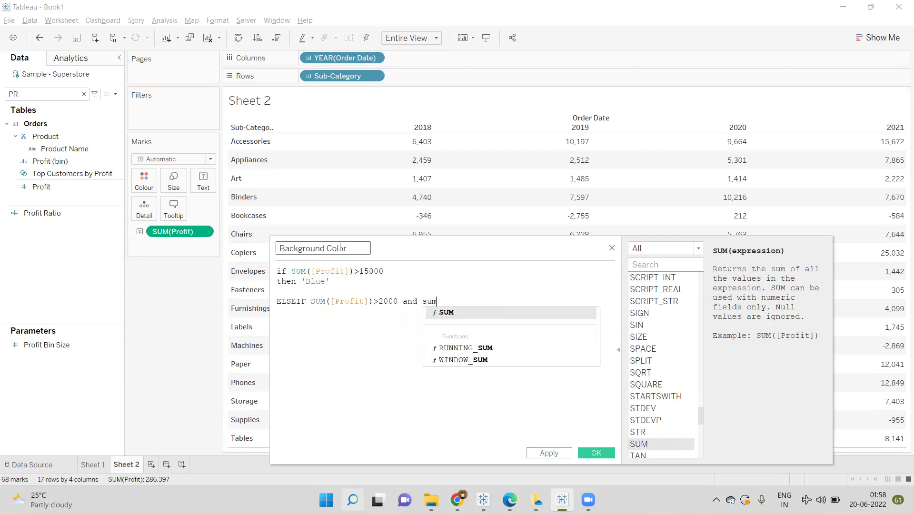
key(Return)
text(or)
key(BackSpace)
key(BackSpace)
text(pro)
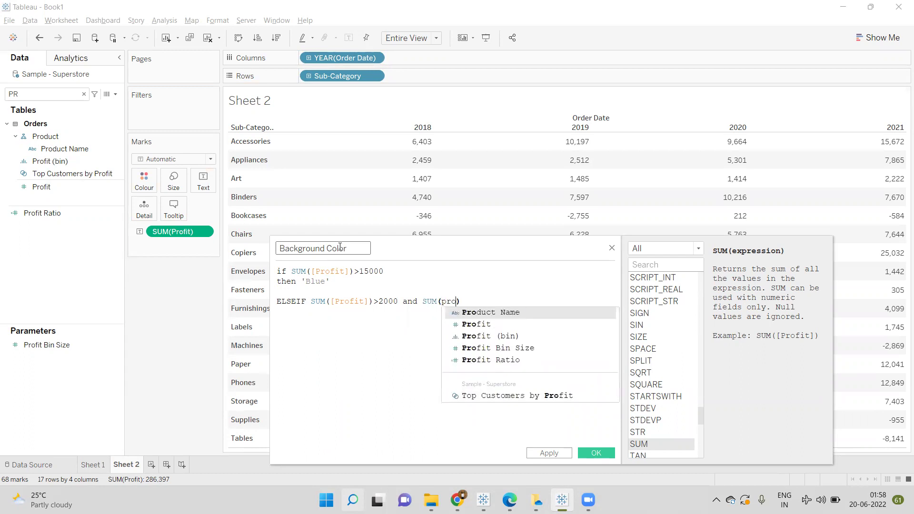
key(Down)
key(Return)
text(<=)
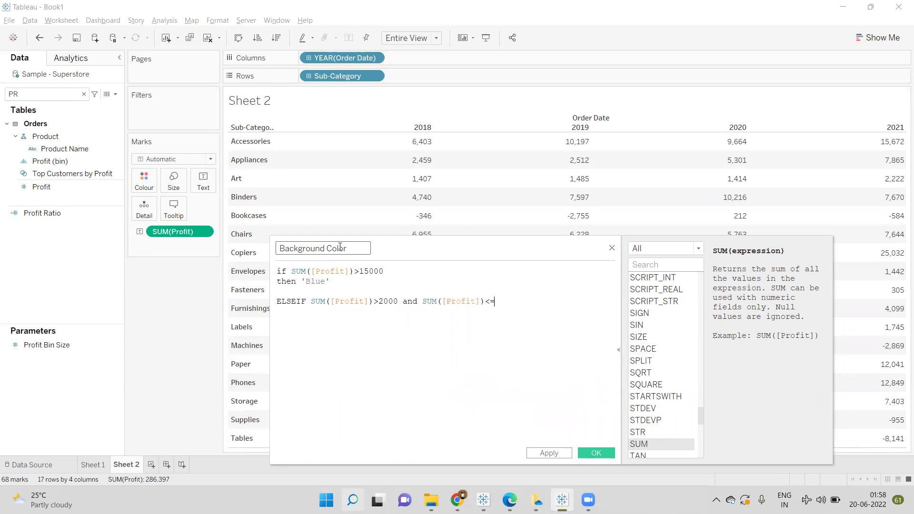
text(15000 )
text(then)
text( ')
text(Oran)
text(ge)
Finish with ELSE 'Red' END and move the editor higher on screen.
key(Return)
text(ELSE)
key(Return)
text(')
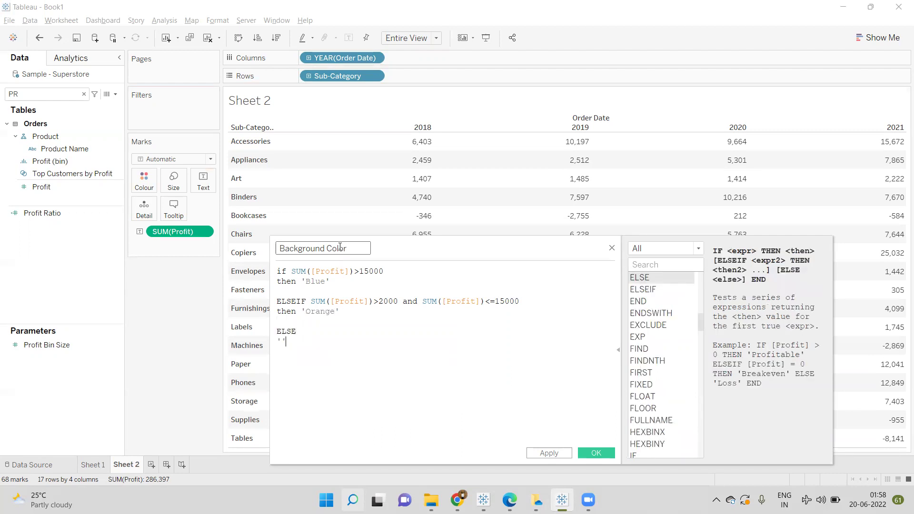
text(Red')
key(Return)
text(END)
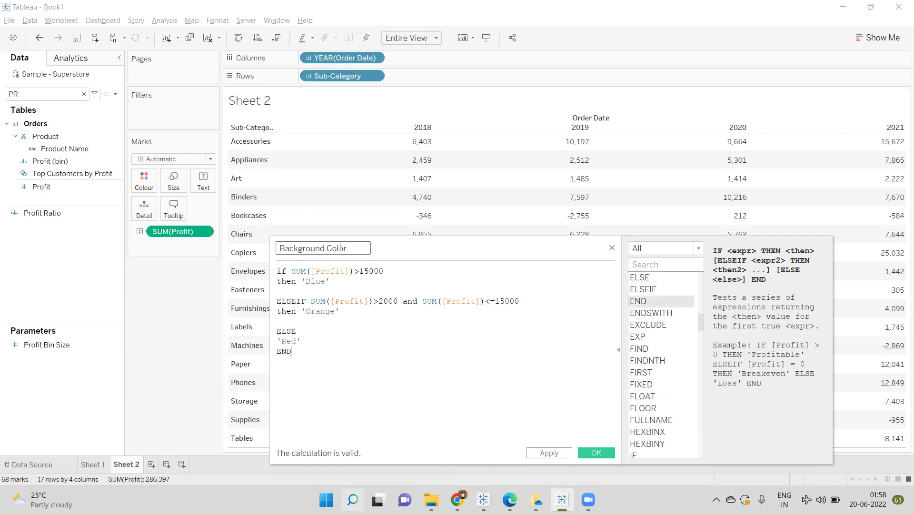
drag(398, 255, 410, 204)
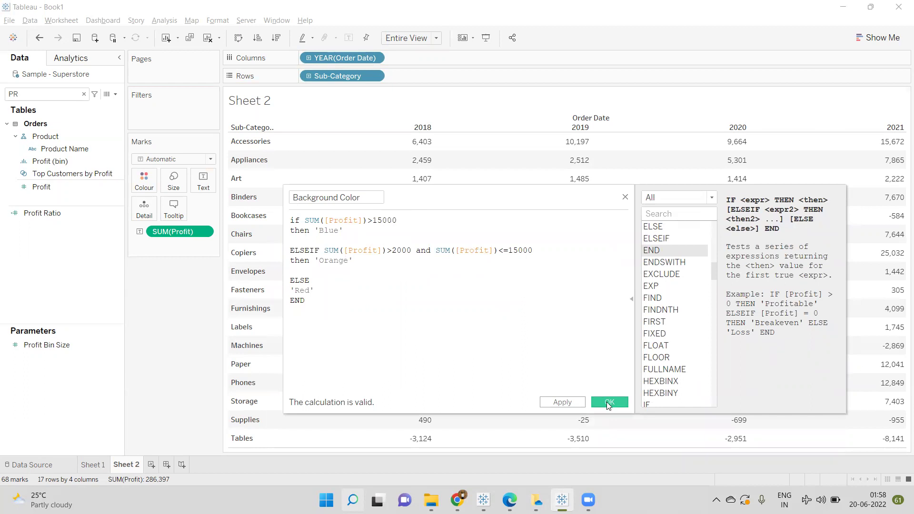
Save the calculation and put Background Color on Colour to tint the profit figures.
click(609, 402)
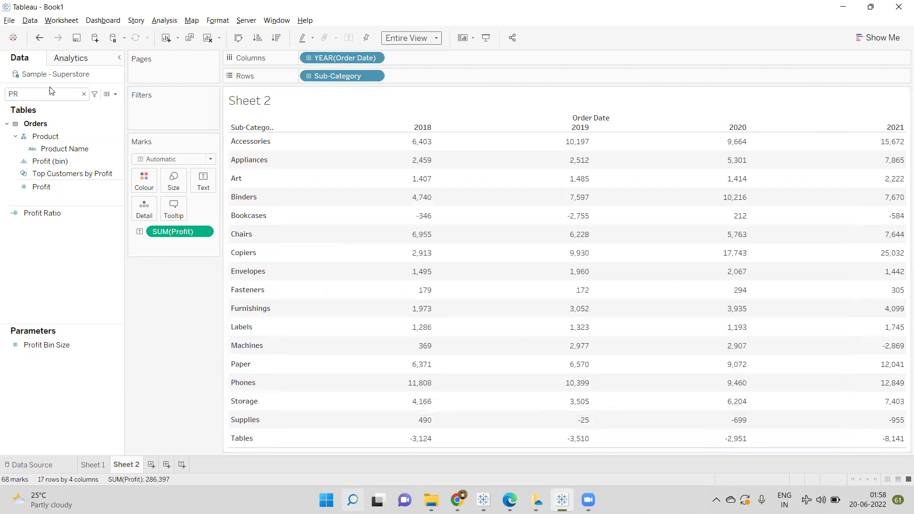
double_click(50, 92)
text(ca)
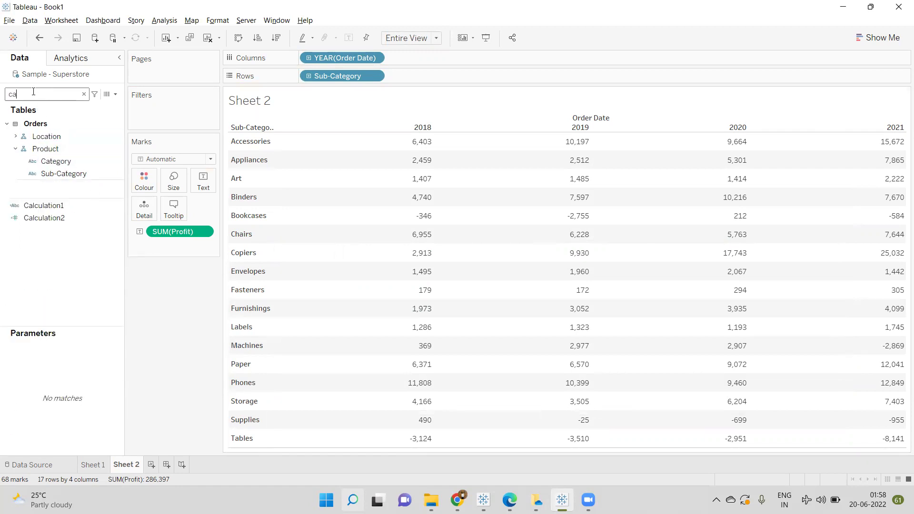
key(BackSpace)
text(olo)
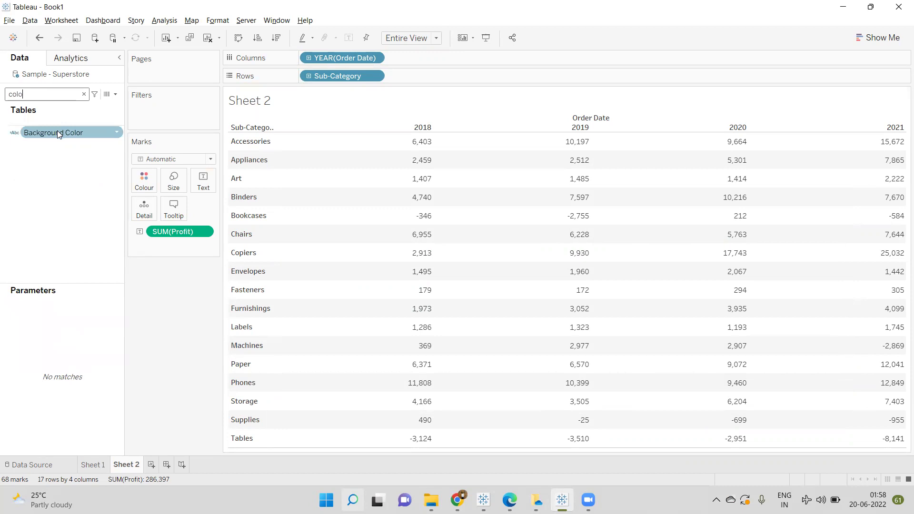
drag(57, 130, 136, 175)
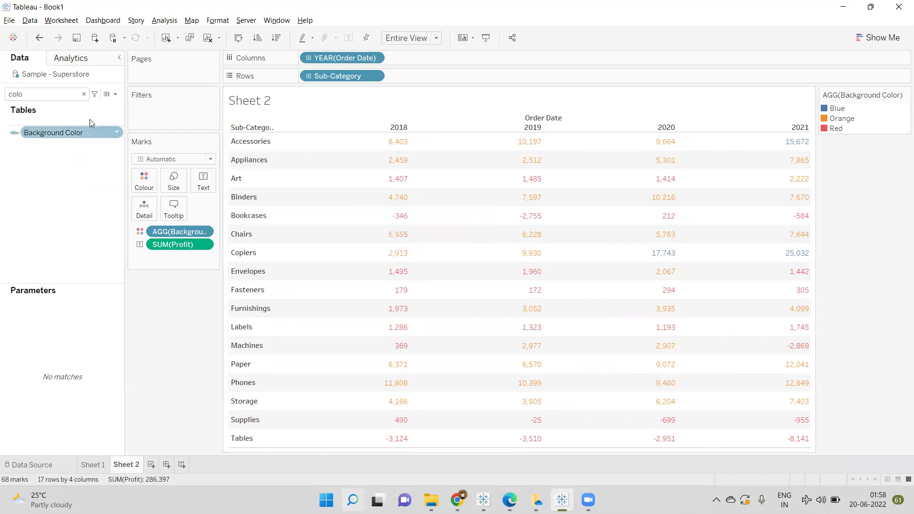
Create a constant calculated field with the value 1.
click(116, 94)
click(71, 104)
text(1)
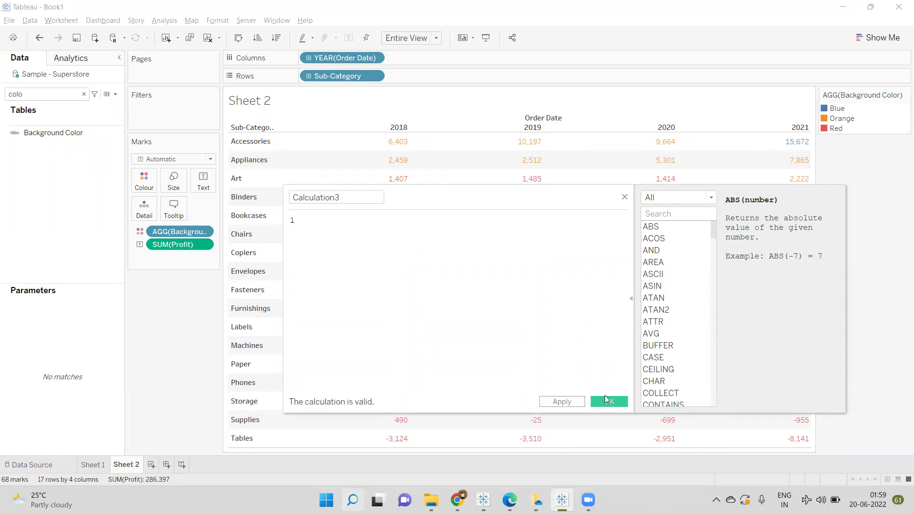
click(606, 398)
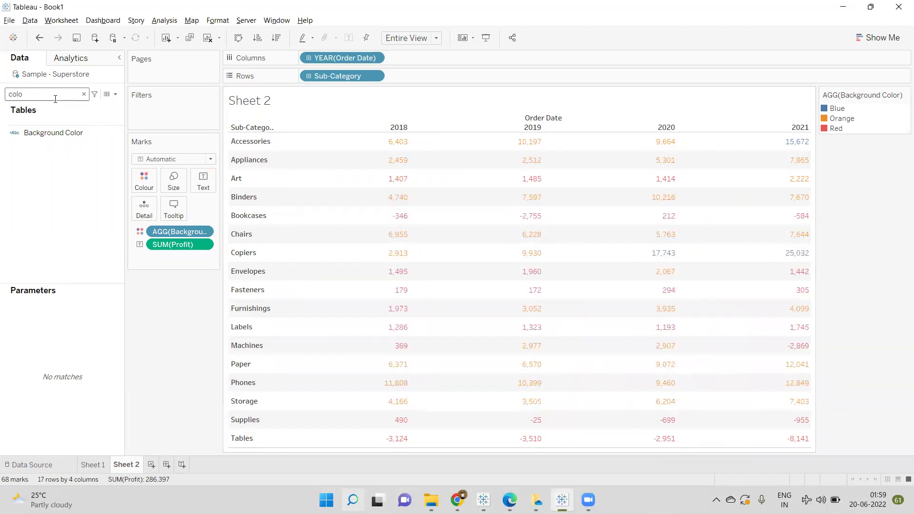
Size the marks by Calculation3, aggregated as Maximum instead of Sum.
double_click(55, 98)
text(3)
click(60, 128)
drag(61, 128, 167, 175)
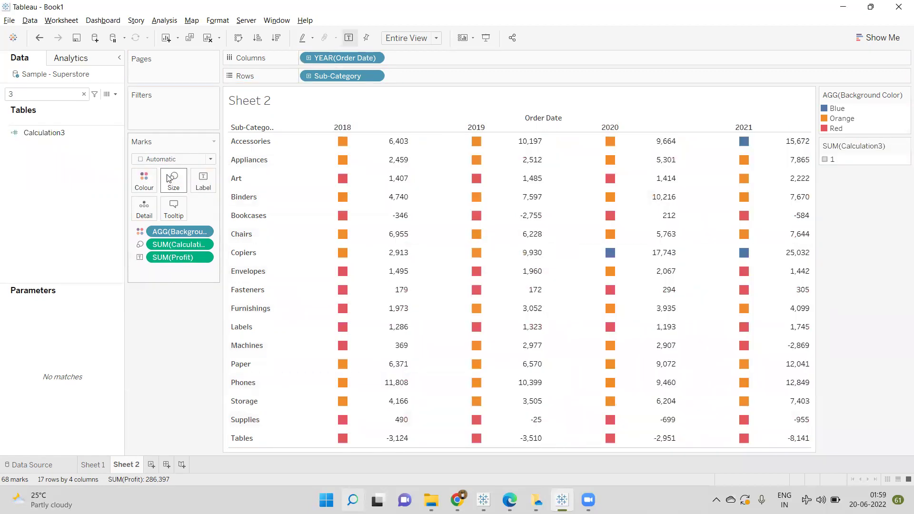
right_click(187, 244)
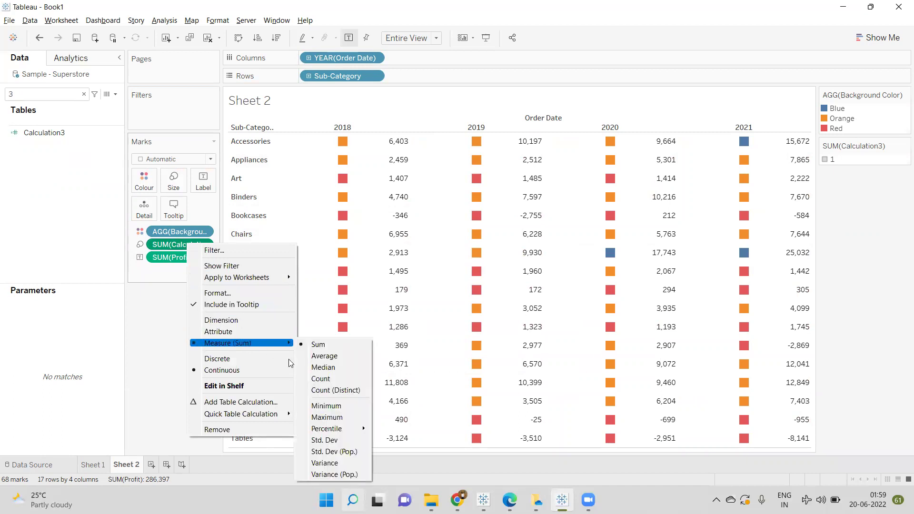
click(327, 417)
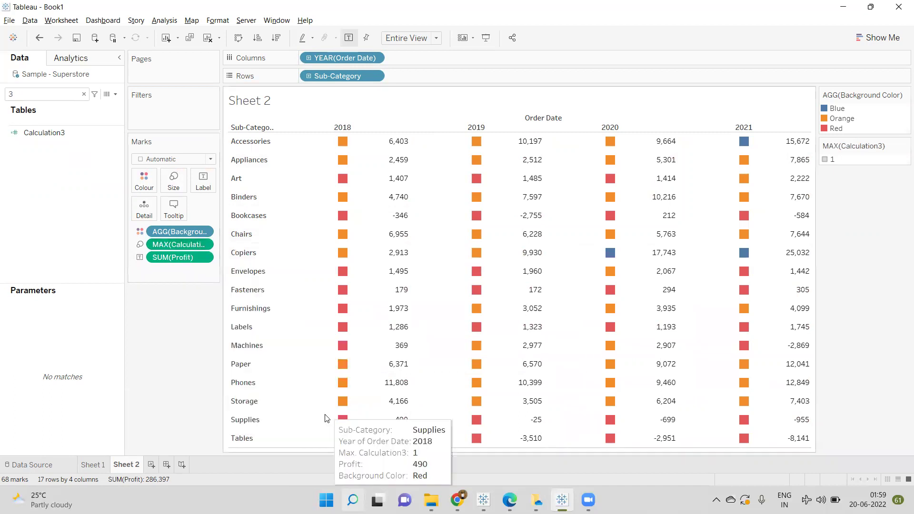
click(152, 160)
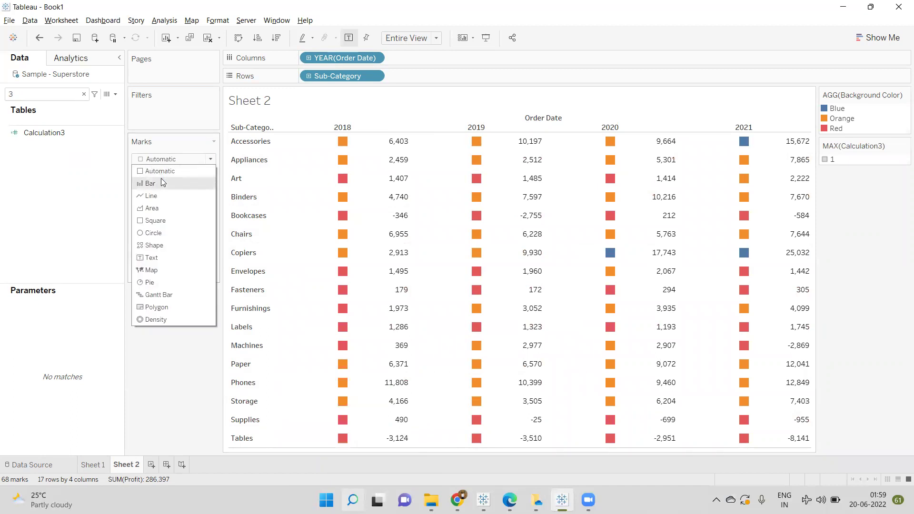
Change the mark type to Bar so each profit cell gets a coloured band.
click(162, 182)
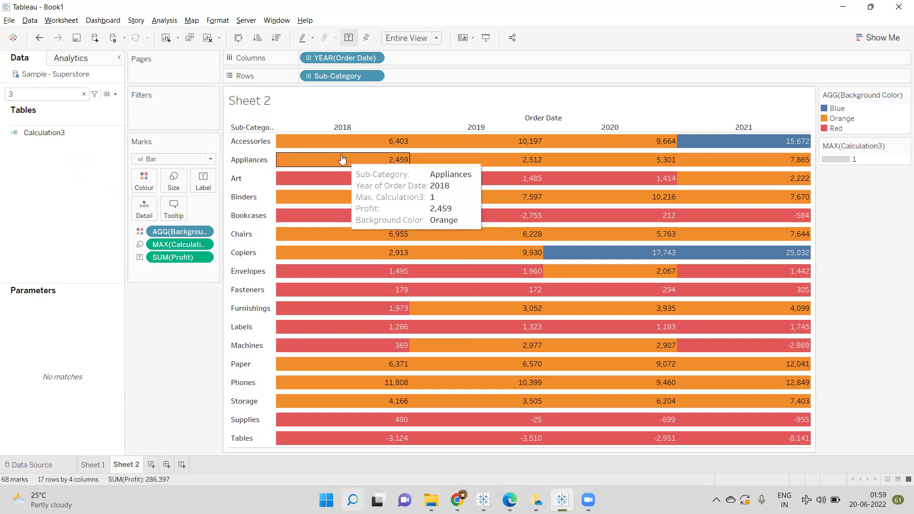
mouse_move(502, 159)
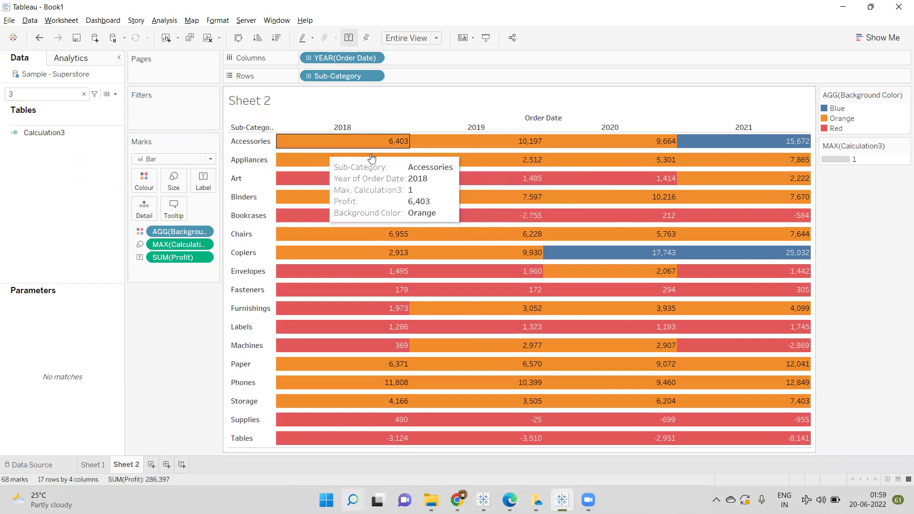
Increase the bar size to maximum so colours fill each cell edge to edge.
click(173, 179)
drag(229, 212, 249, 212)
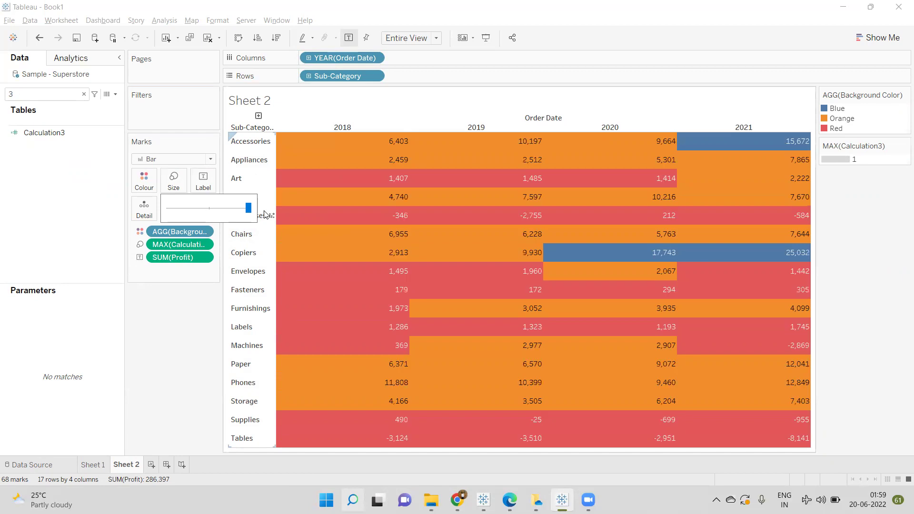
click(164, 349)
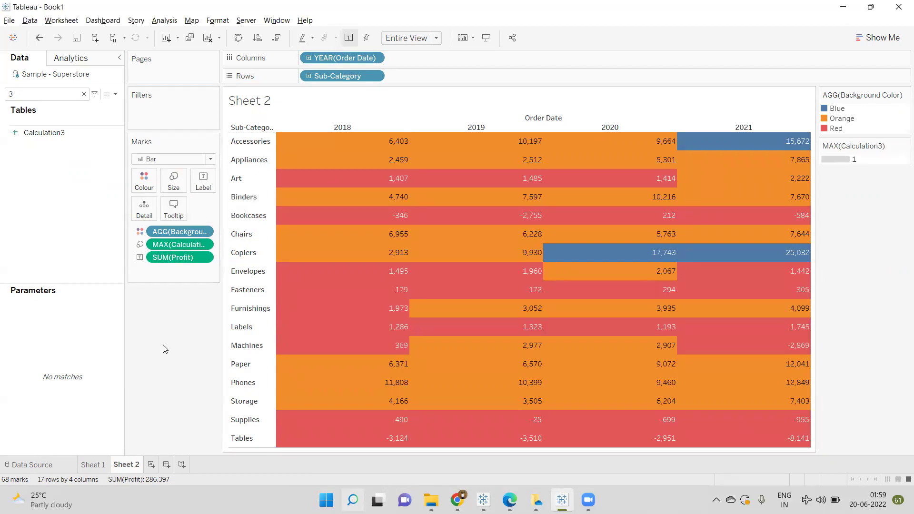